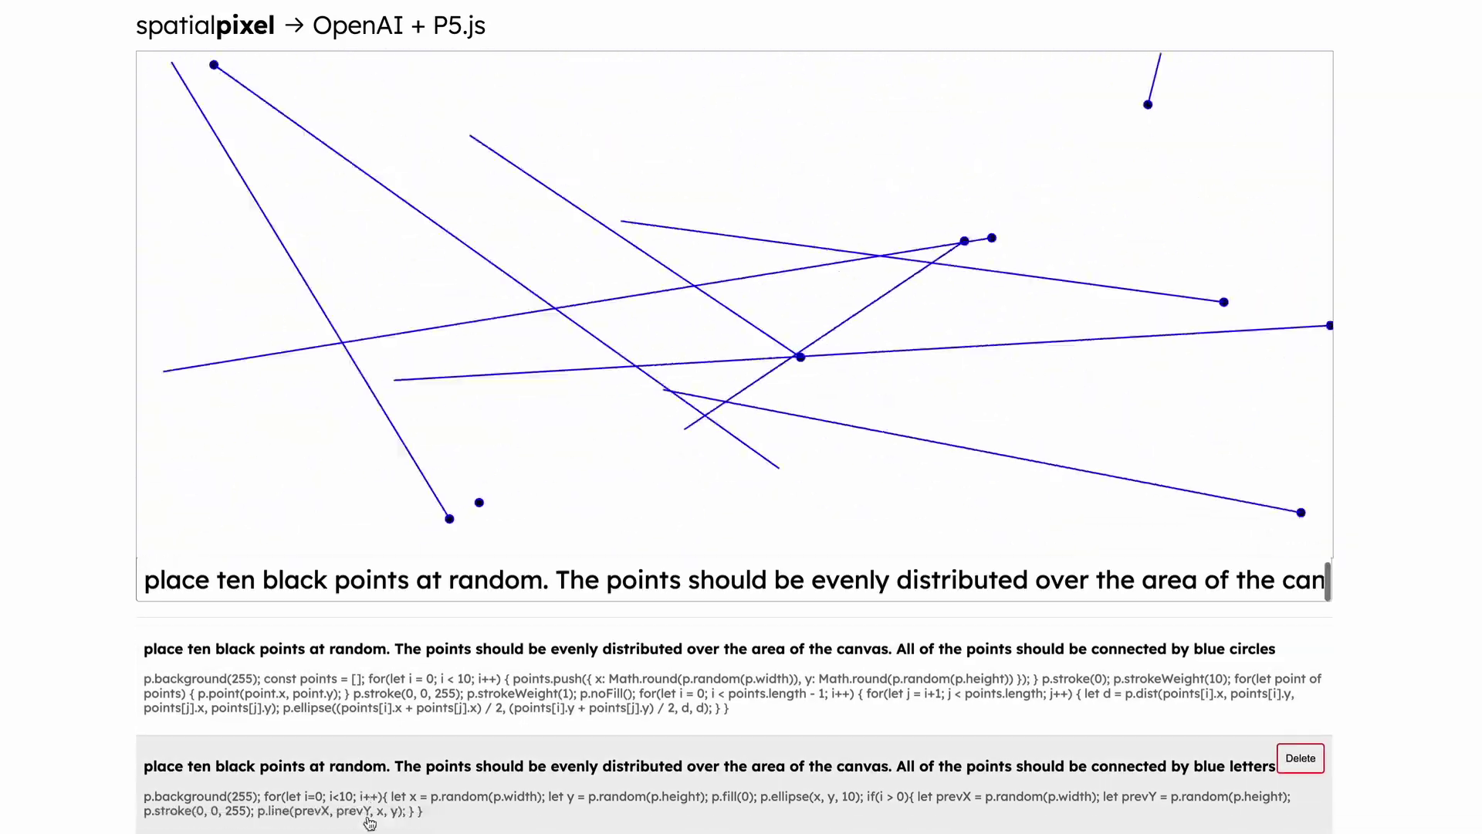
pyautogui.scroll(-3, 371, 820)
pyautogui.scroll(-2, 359, 571)
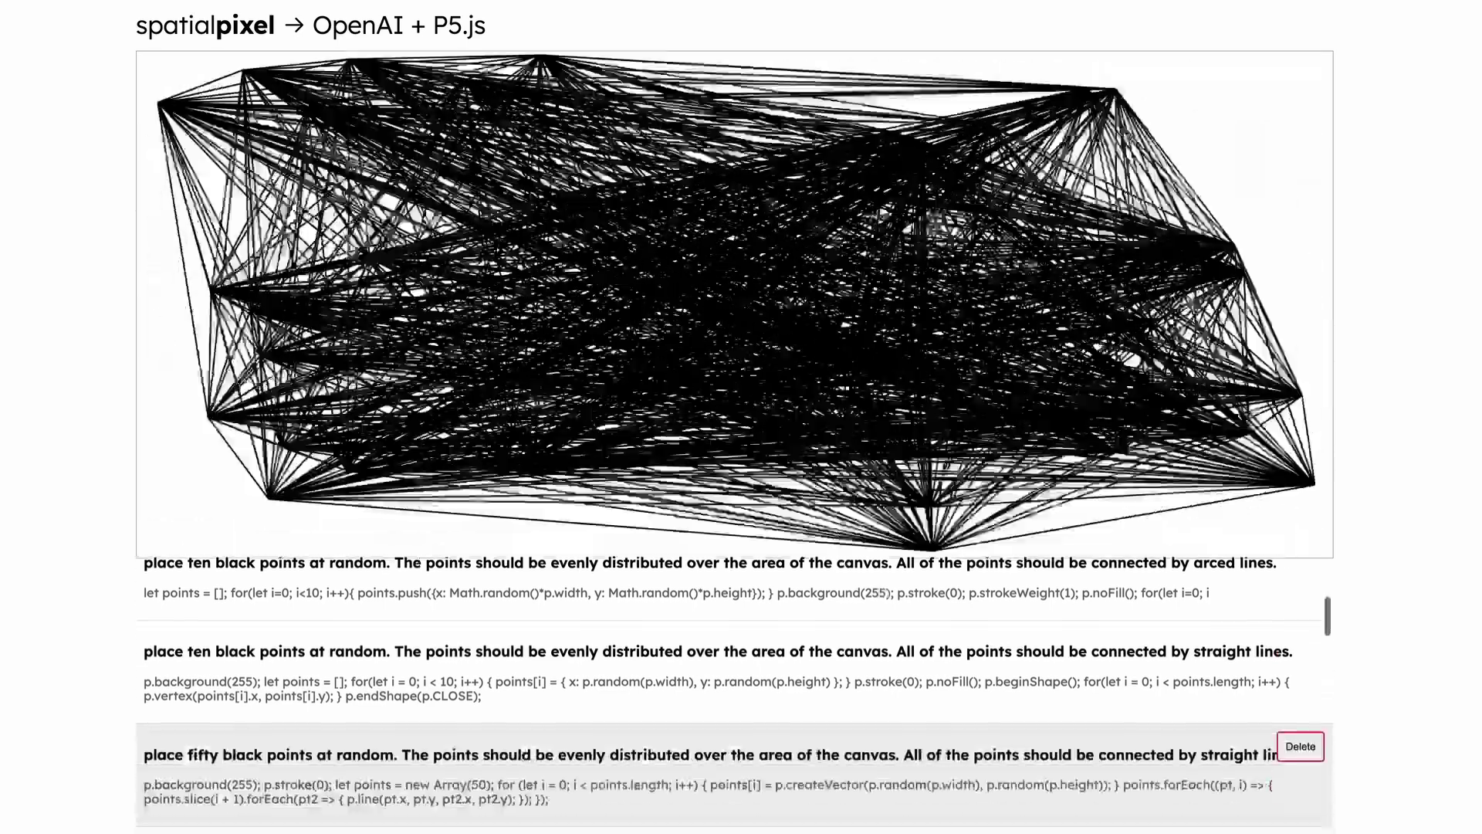
pyautogui.scroll(-3, 360, 571)
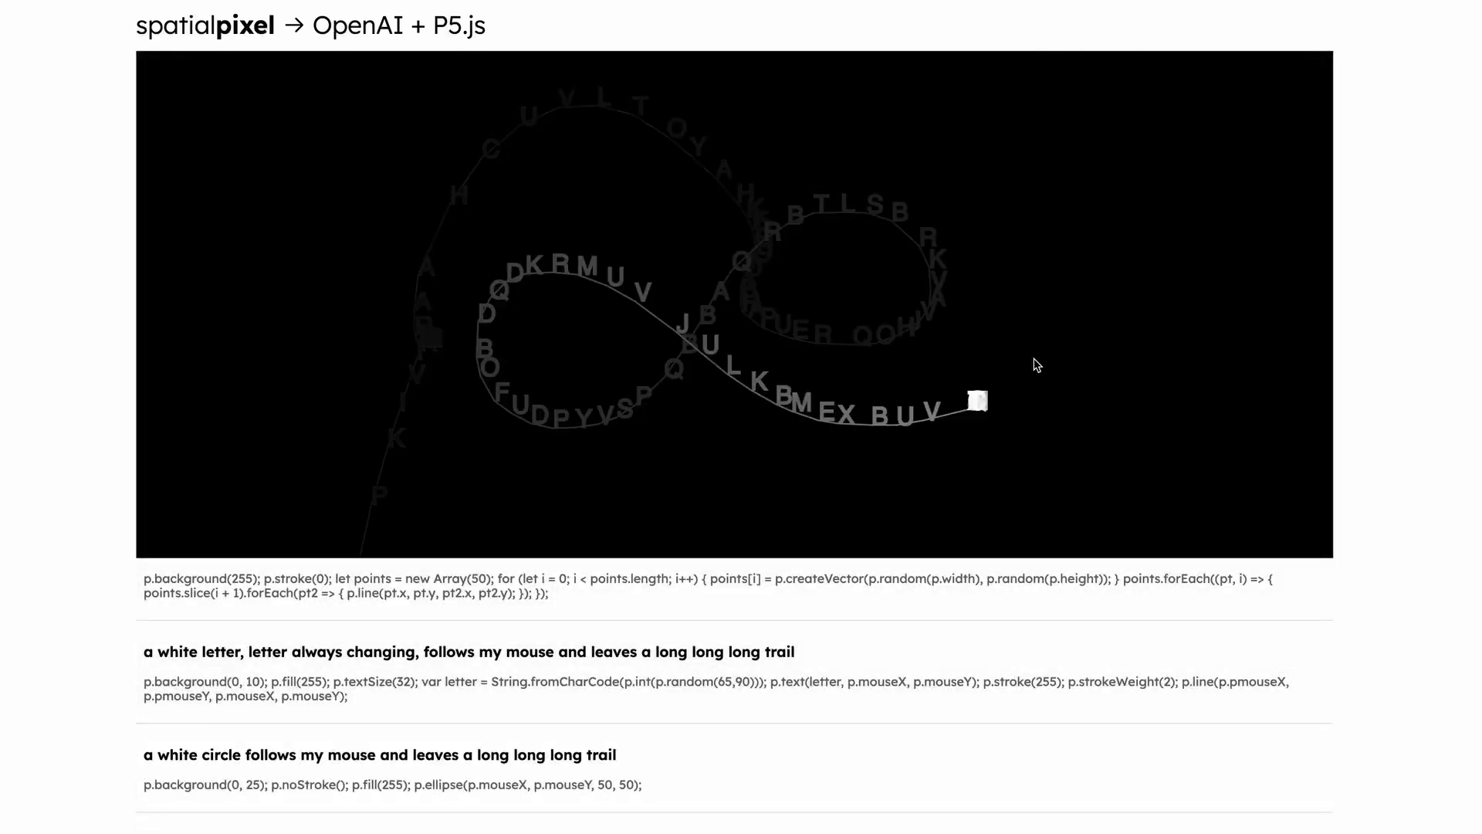
pyautogui.scroll(-5, 463, 696)
pyautogui.scroll(-2, 297, 800)
pyautogui.scroll(-2, 308, 754)
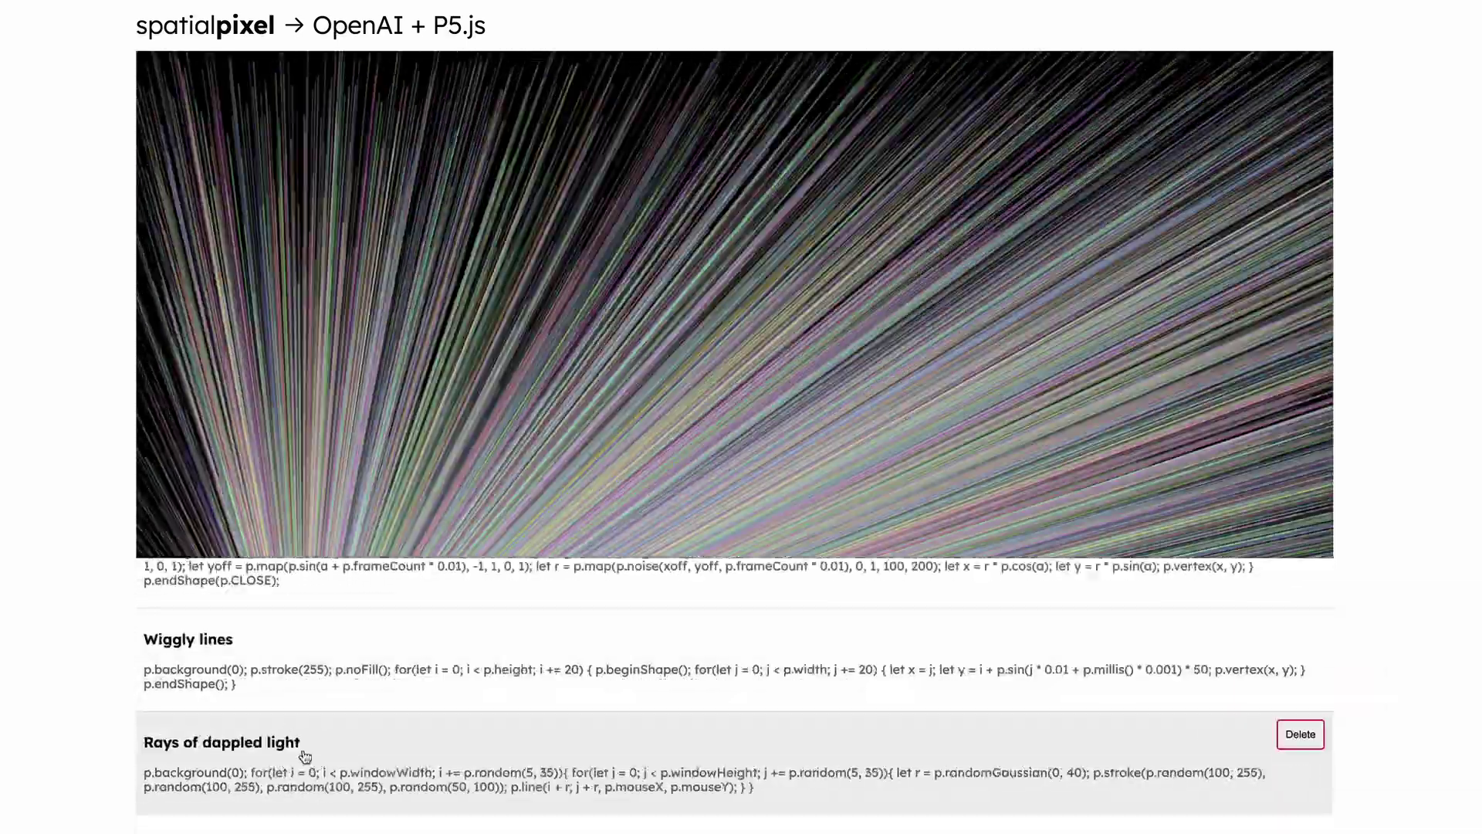
pyautogui.scroll(-2, 313, 579)
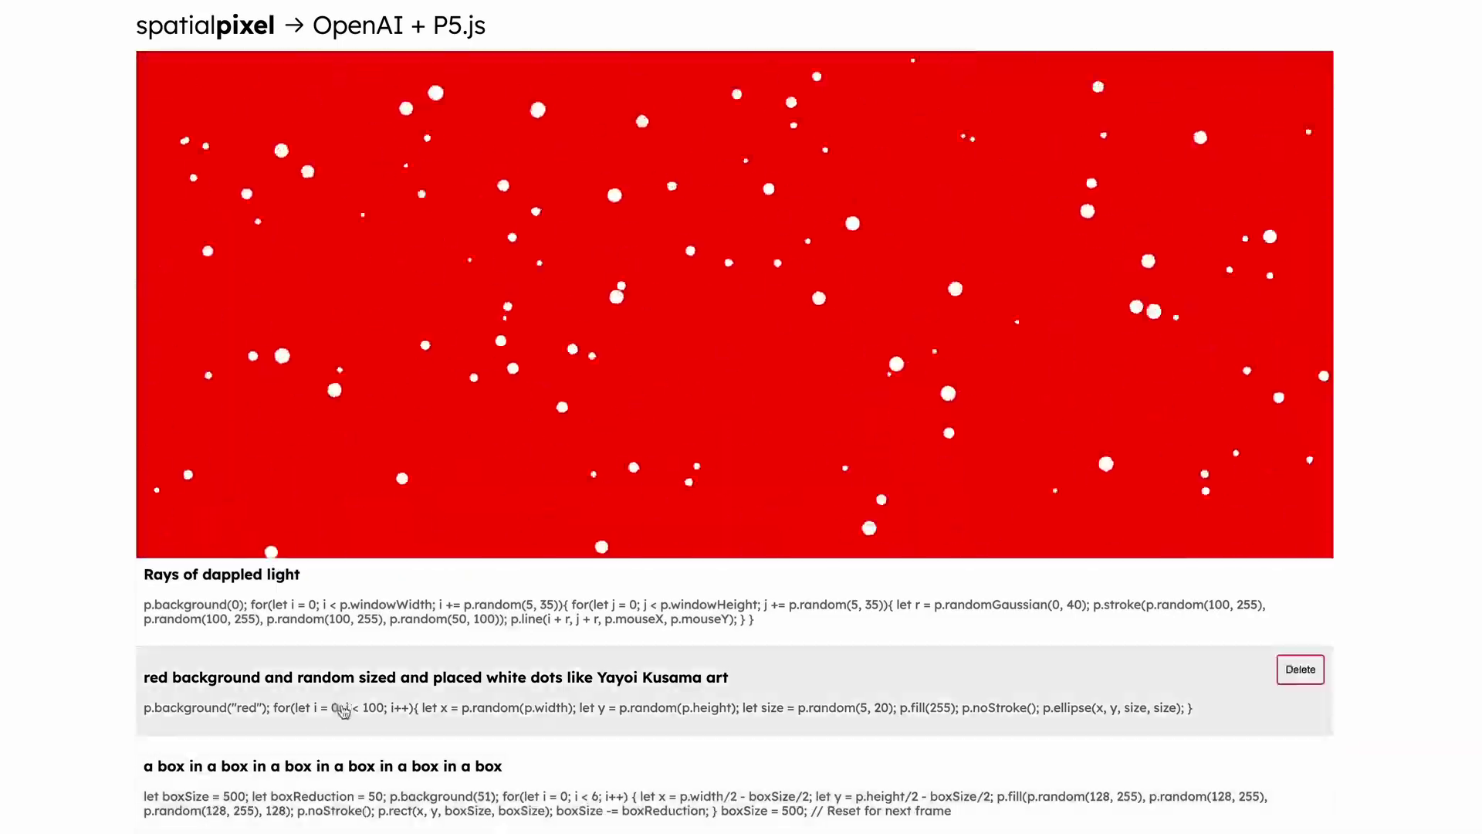
pyautogui.scroll(-2, 314, 804)
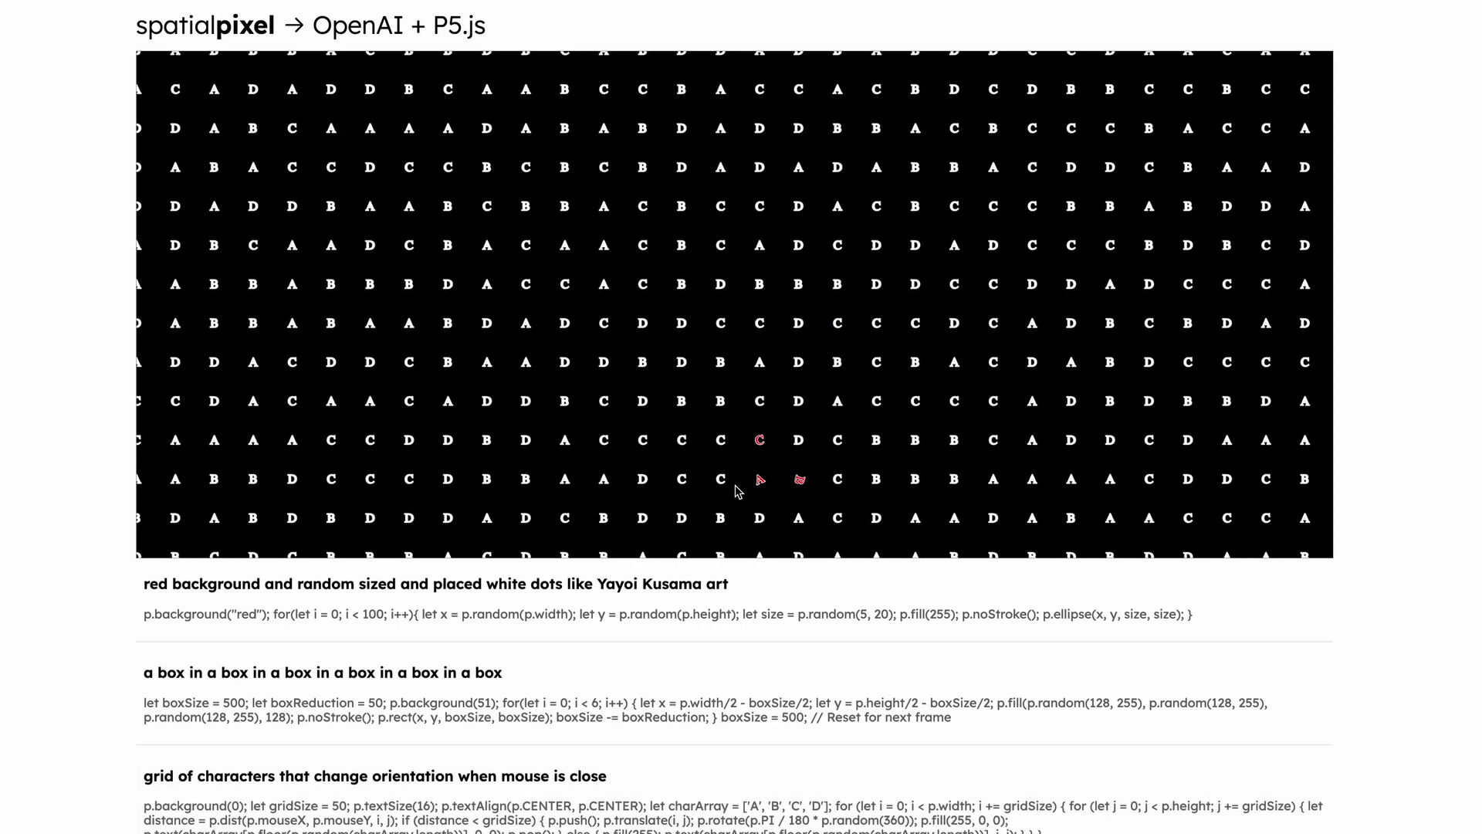
pyautogui.scroll(-1, 741, 799)
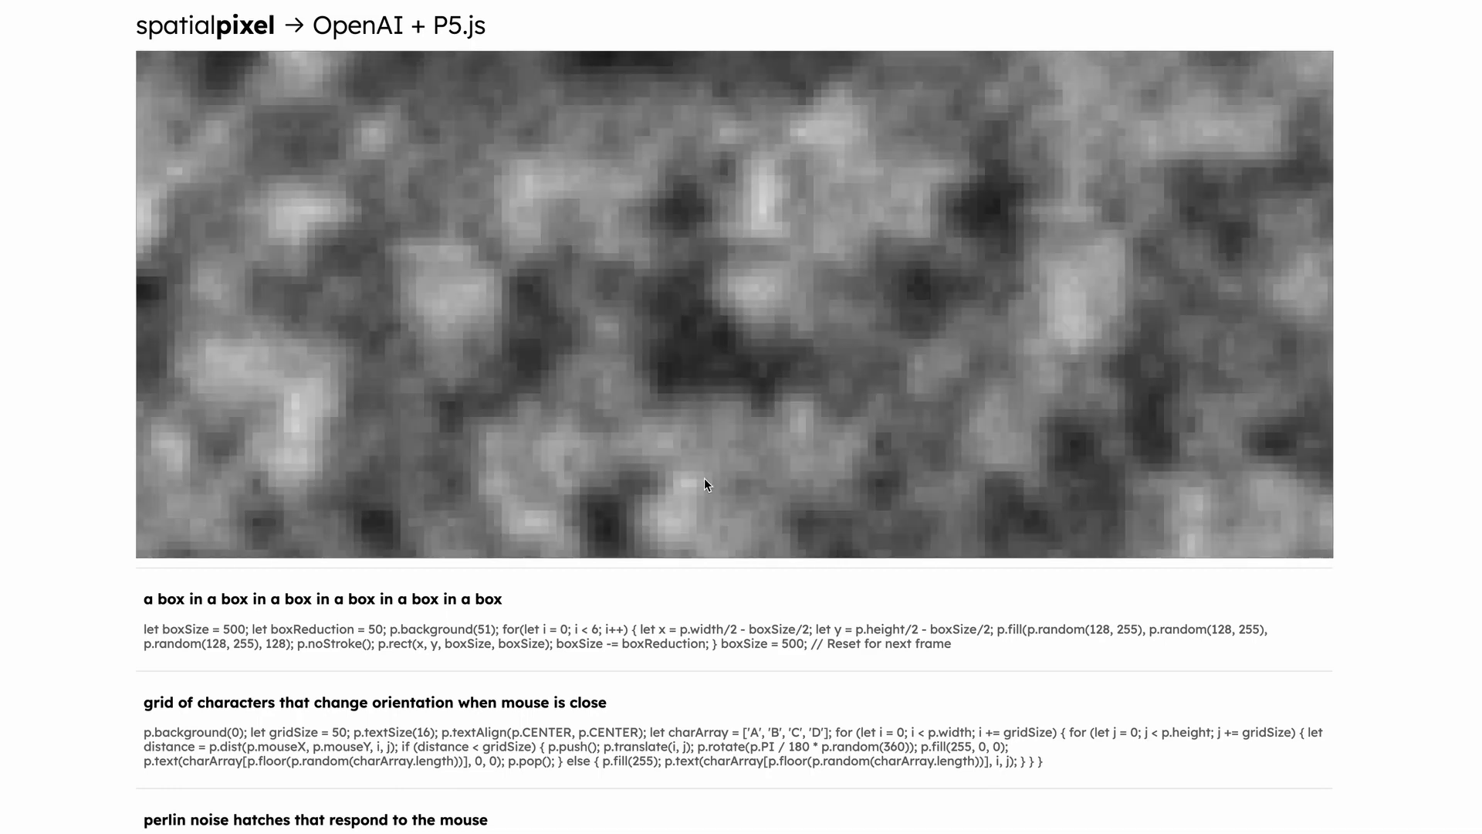
pyautogui.scroll(-5, 281, 811)
pyautogui.scroll(-1, 281, 826)
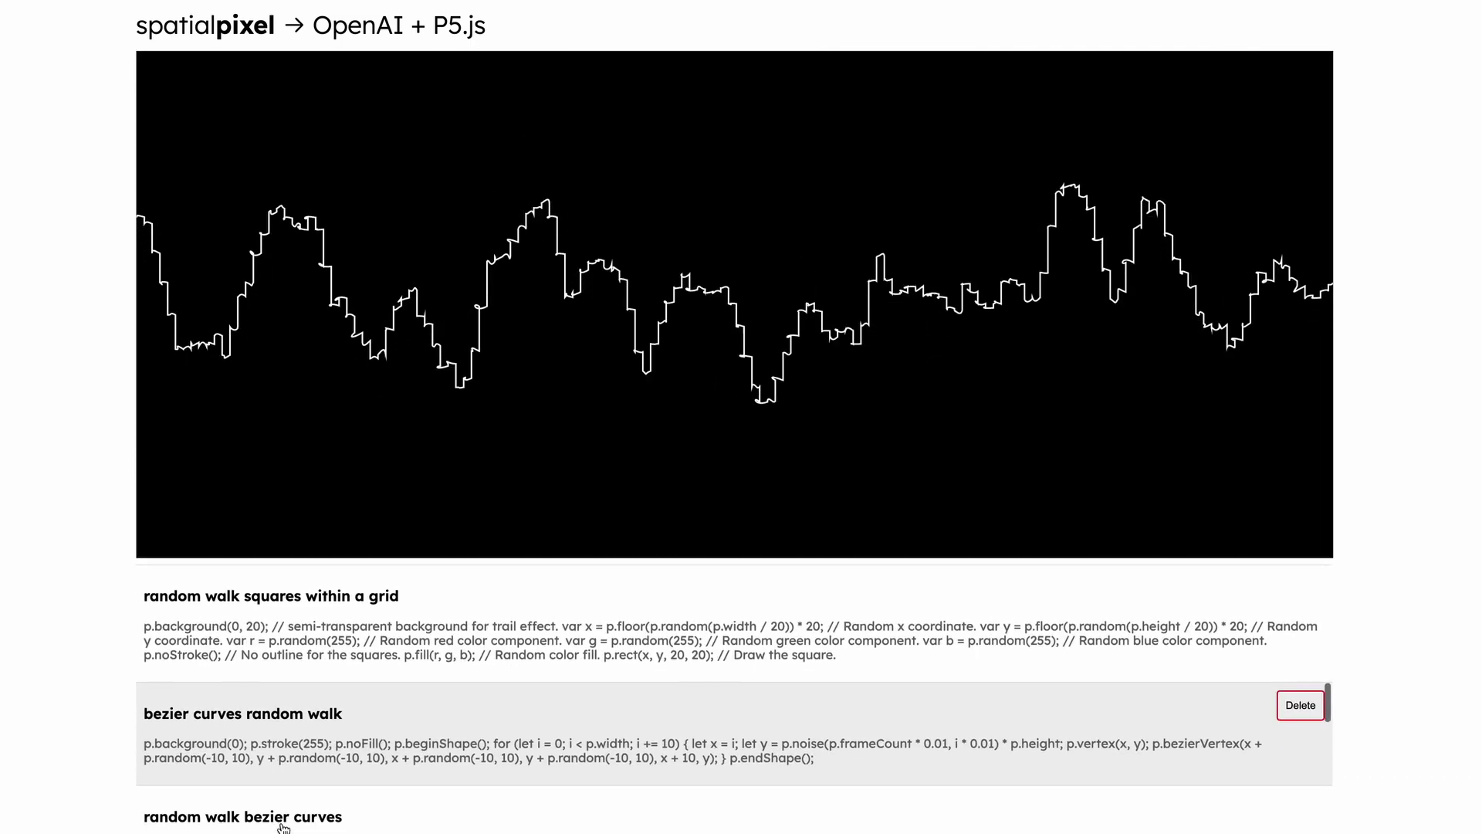
pyautogui.scroll(-2, 282, 827)
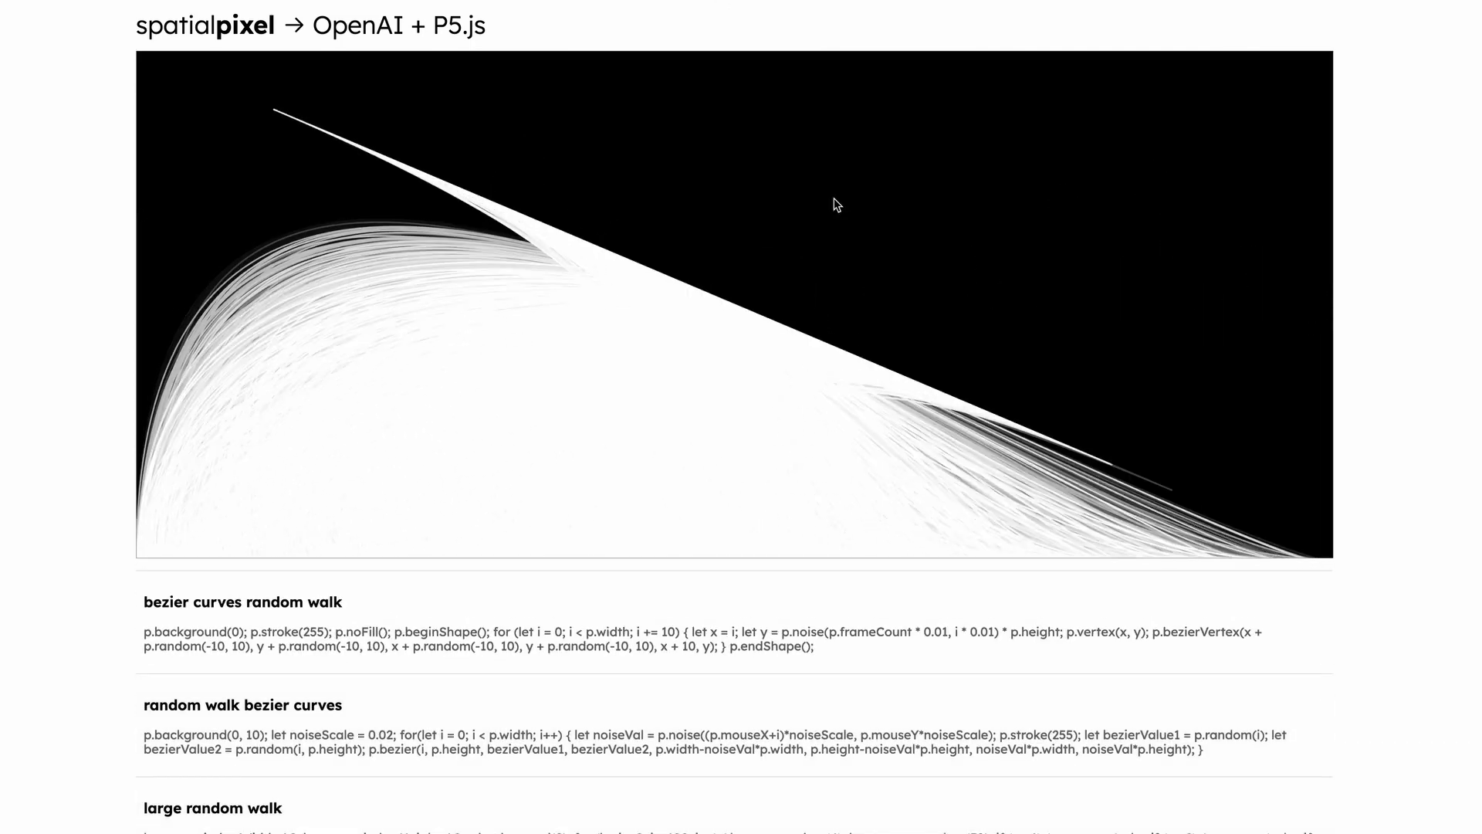
pyautogui.scroll(-2, 341, 764)
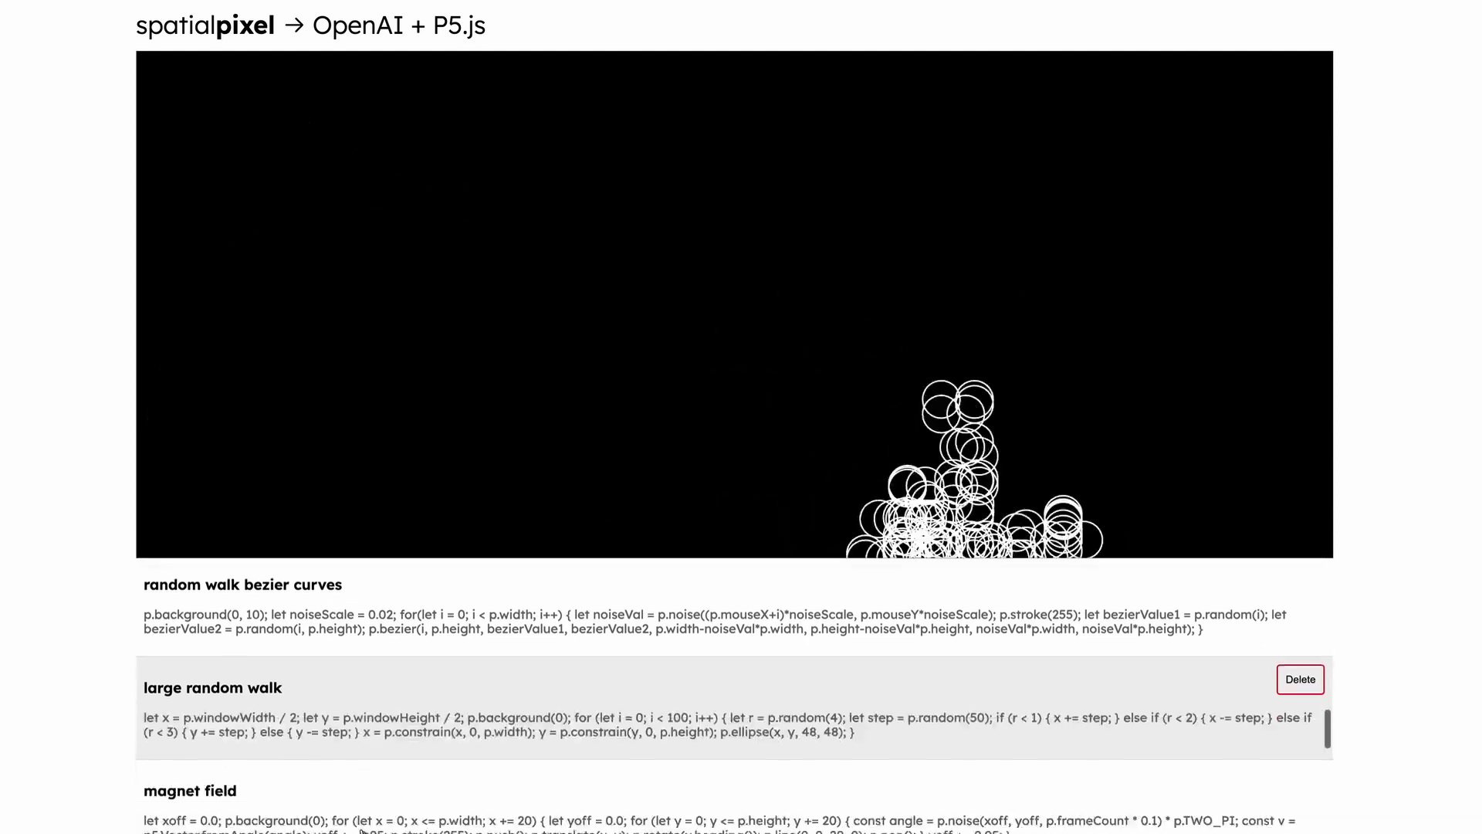
pyautogui.scroll(-1, 341, 761)
pyautogui.scroll(-1, 340, 761)
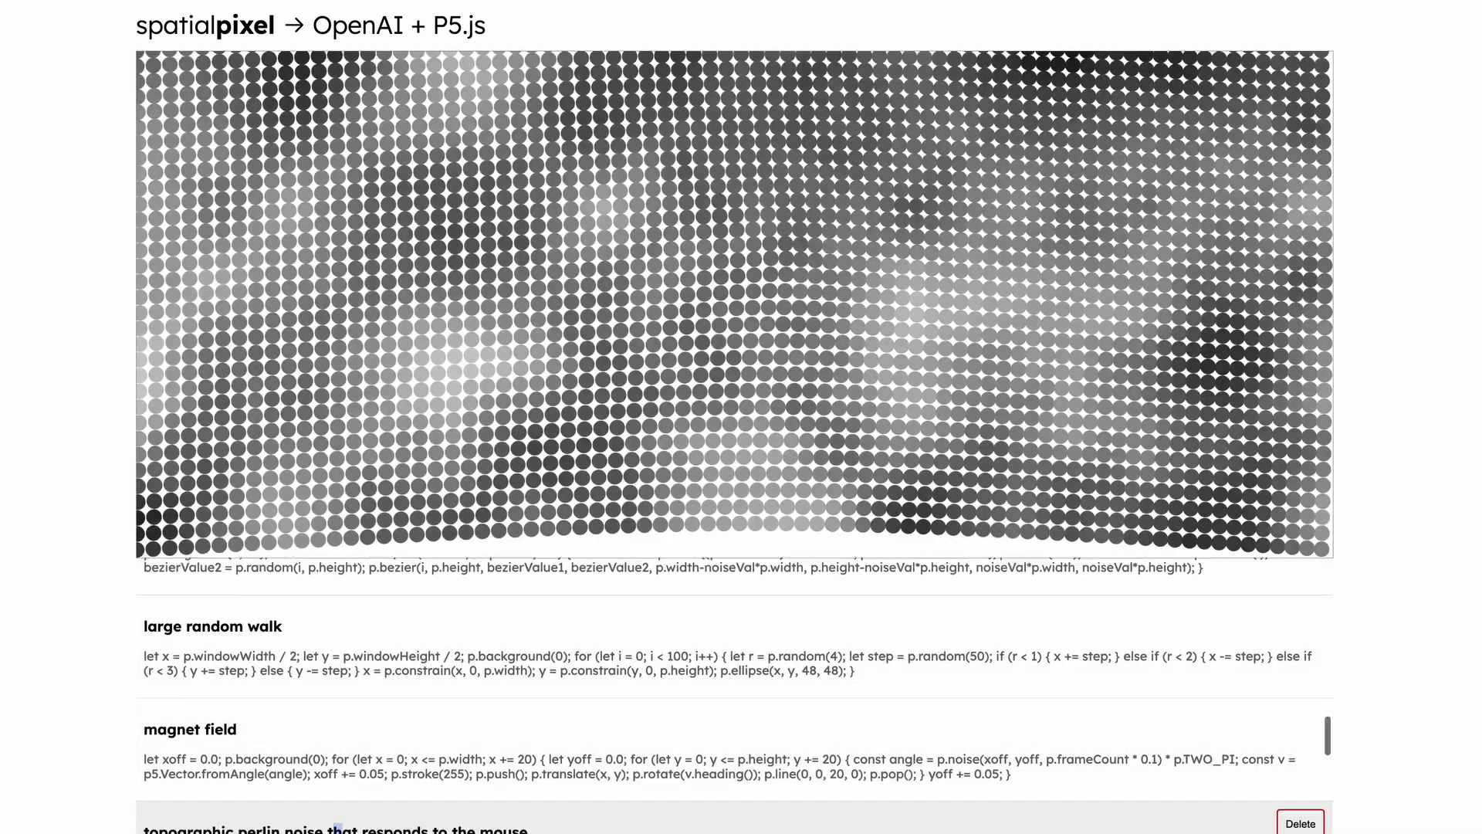
pyautogui.scroll(-2, 338, 782)
pyautogui.scroll(-2, 334, 795)
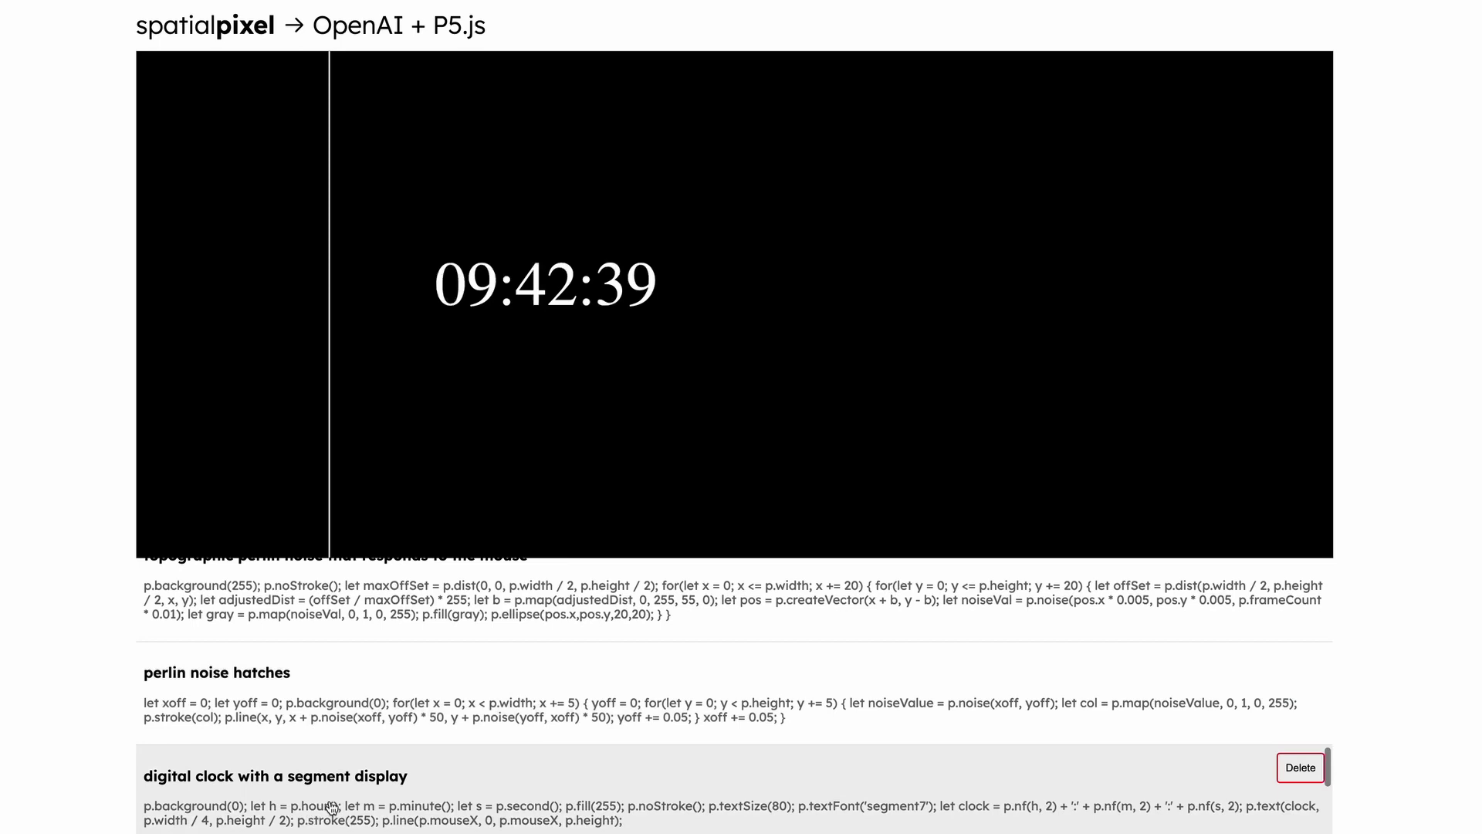
pyautogui.scroll(-2, 332, 775)
pyautogui.scroll(-3, 327, 741)
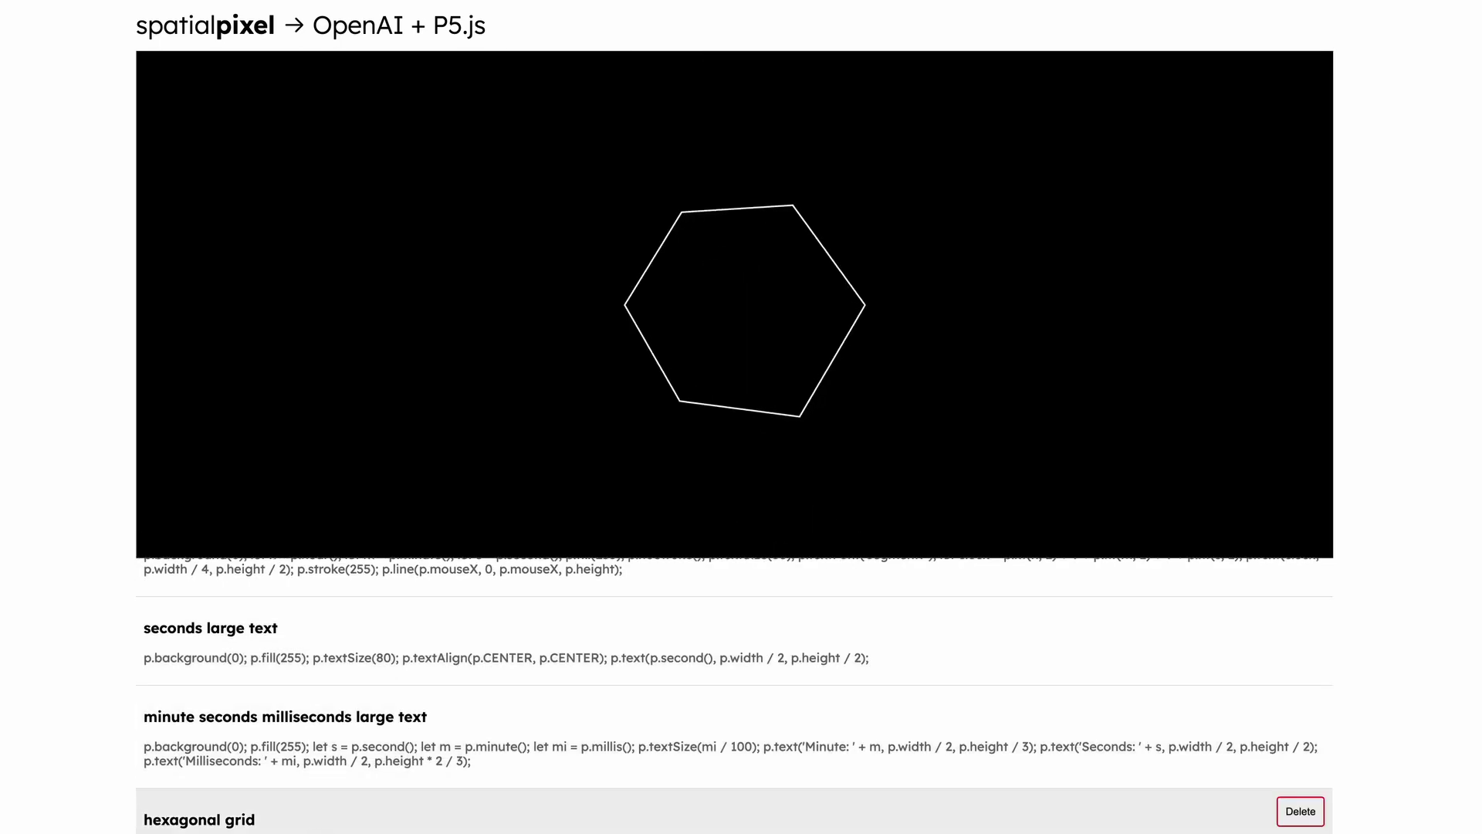
pyautogui.scroll(-2, 308, 785)
pyautogui.scroll(-4, 308, 784)
pyautogui.scroll(-2, 308, 784)
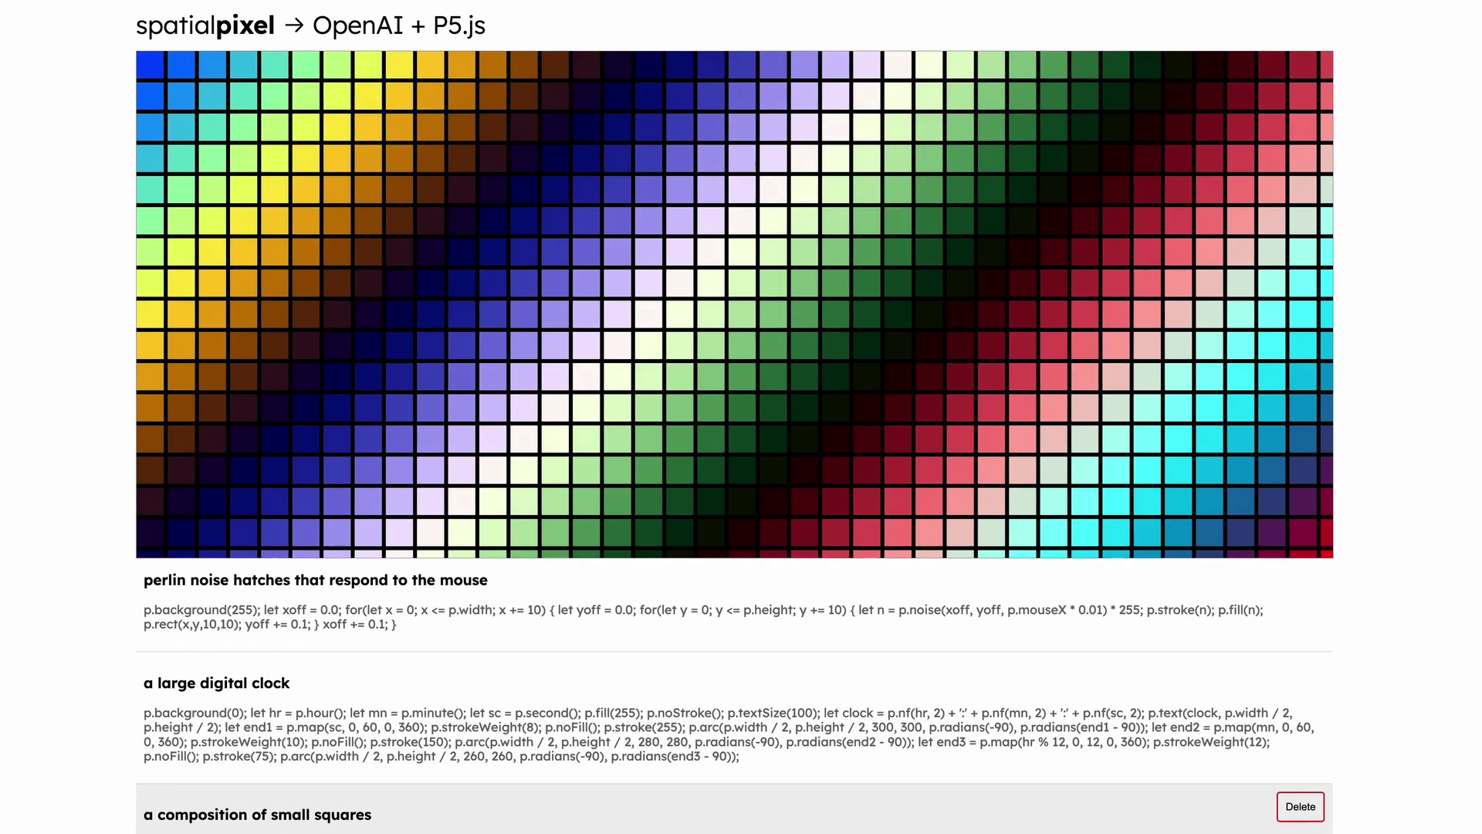
pyautogui.scroll(10, 417, 694)
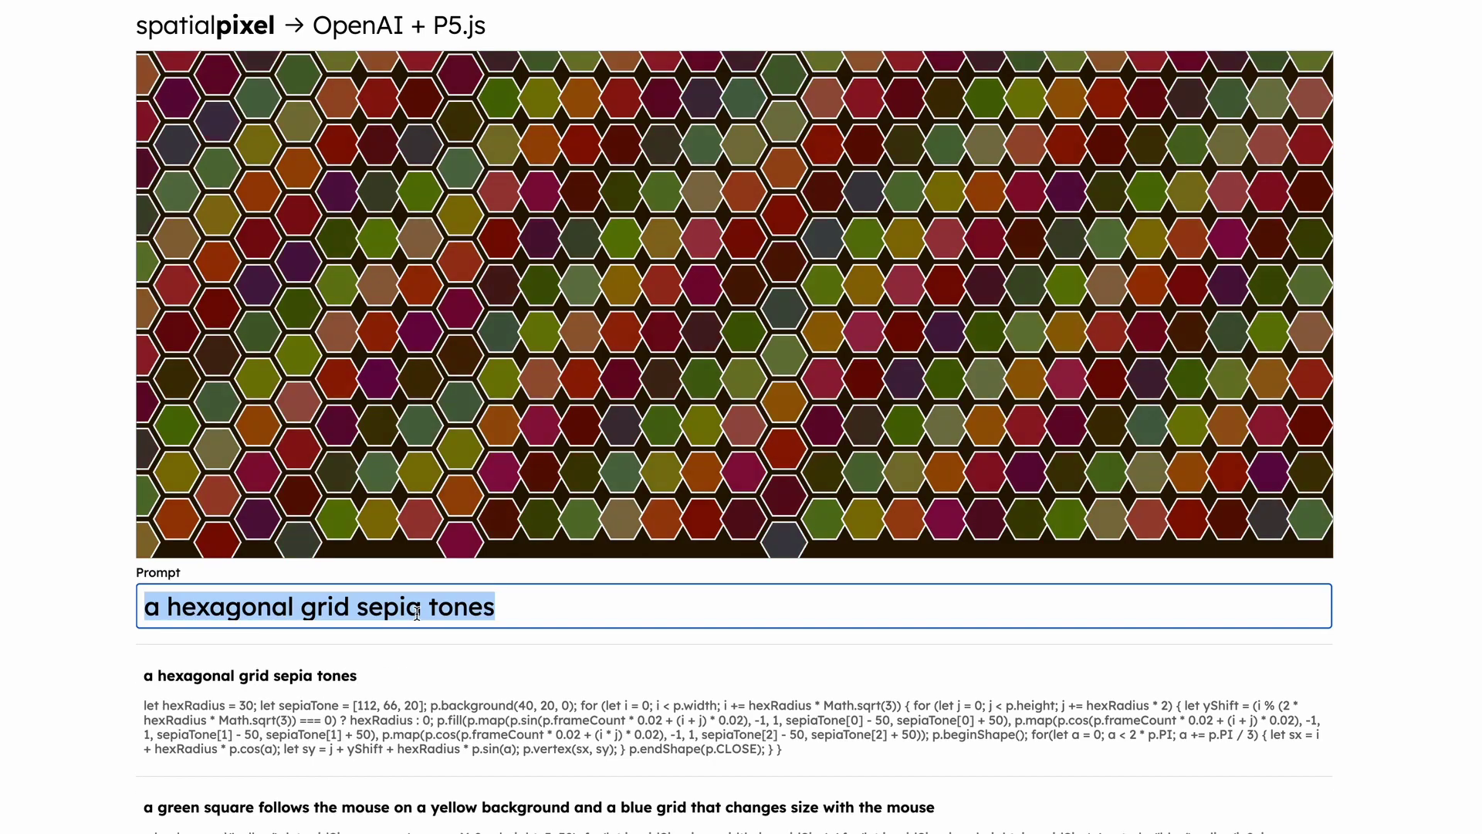
pyautogui.write('the text "spatial pixel" ')
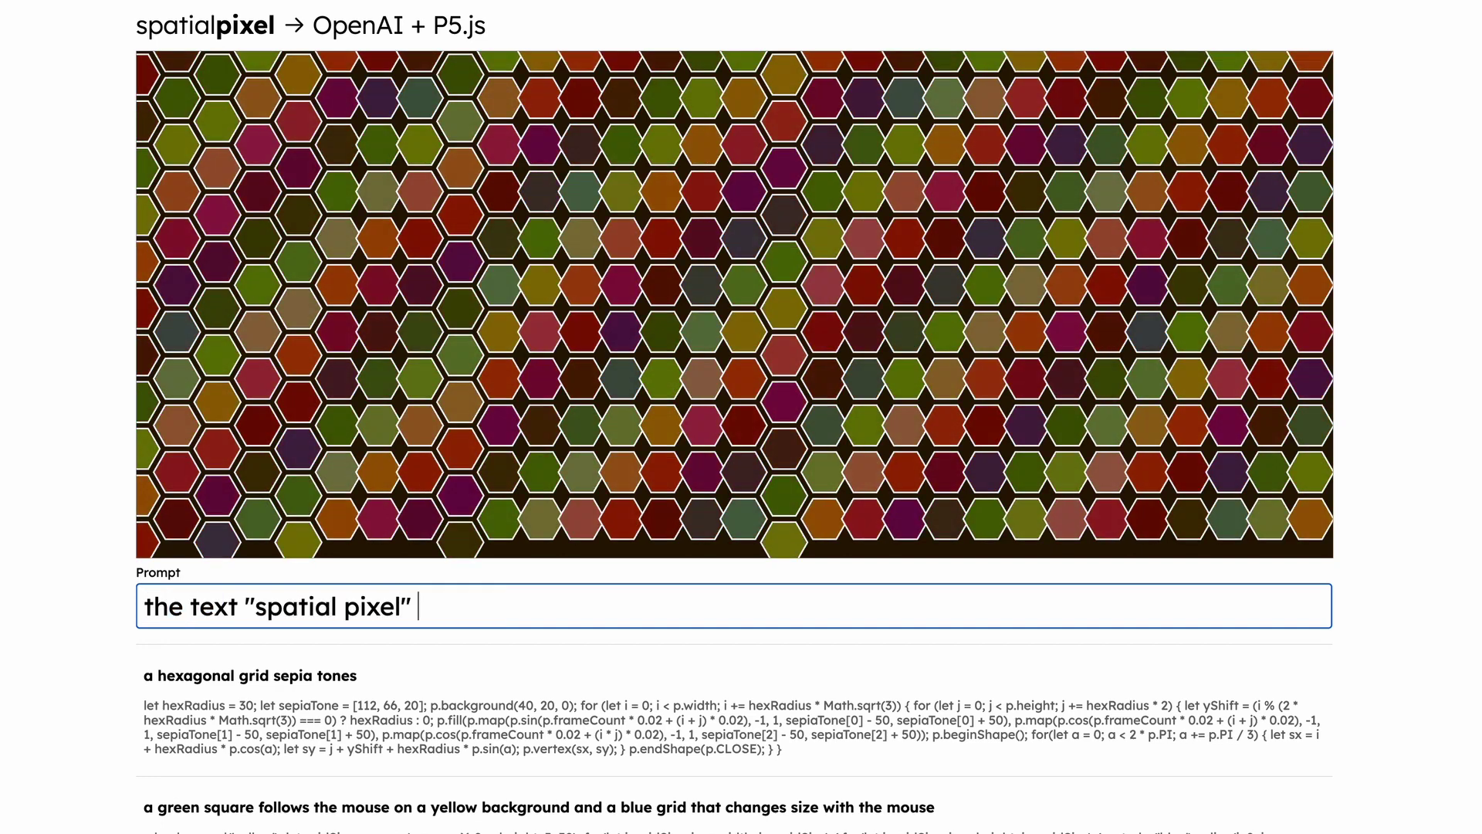
pyautogui.write('ten times repeated moving in')
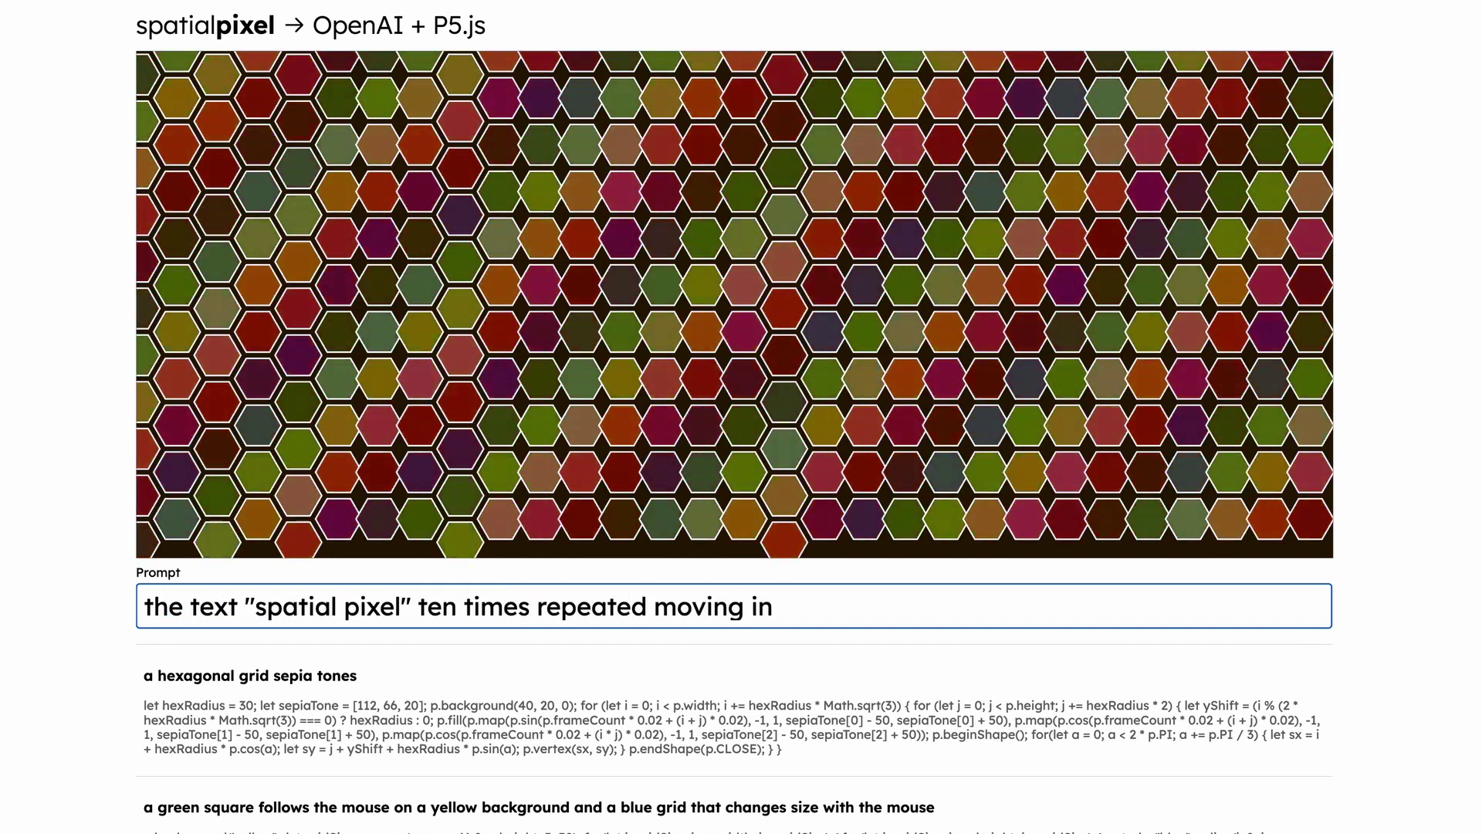
pyautogui.write(' a random walk')
# - Submit the 'spatial pixel' ten-times random-walk prompt to generate its sketch
pyautogui.press('Return')
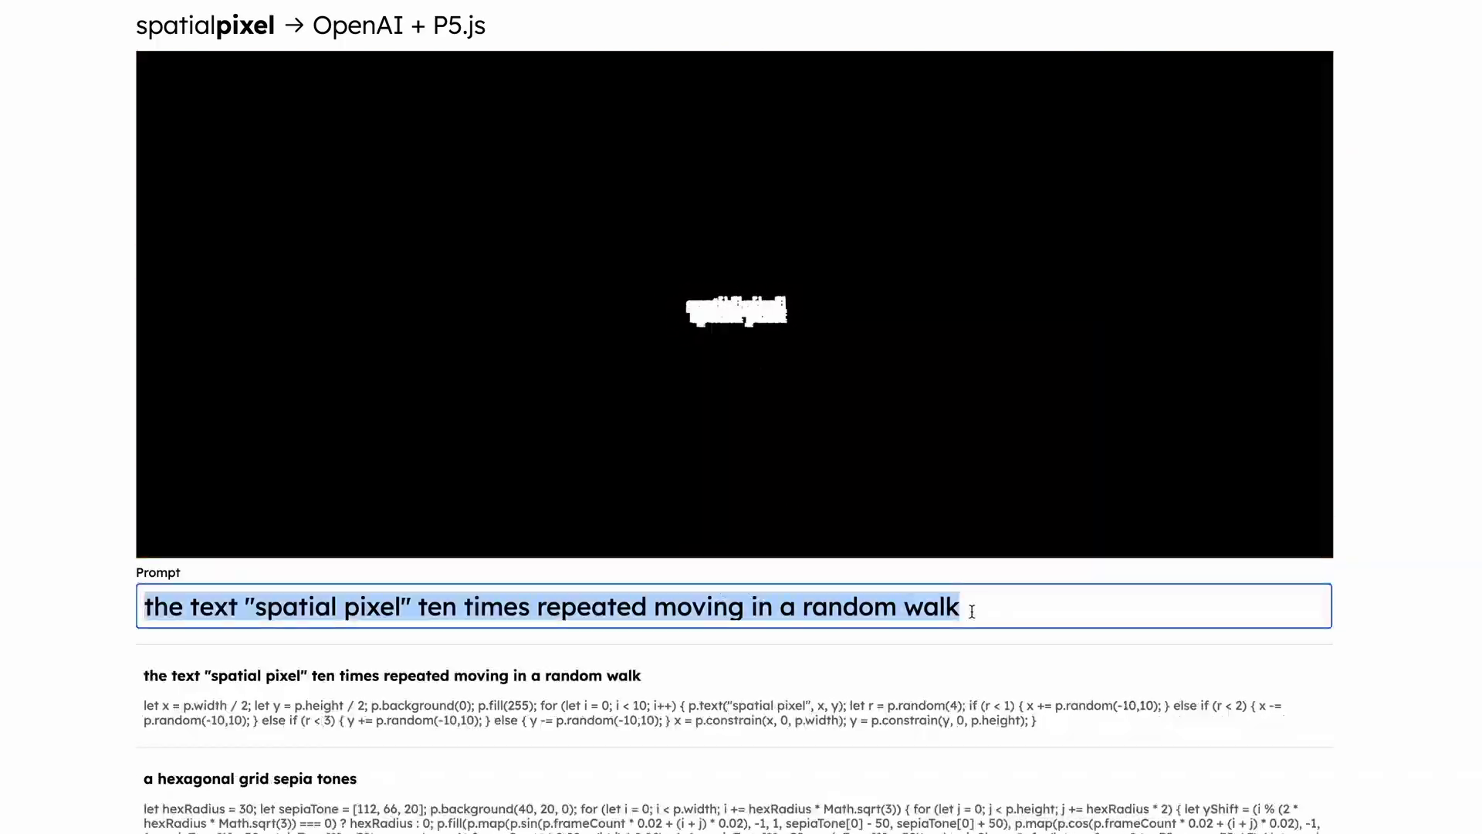
pyautogui.write('a')
pyautogui.write(' red circl')
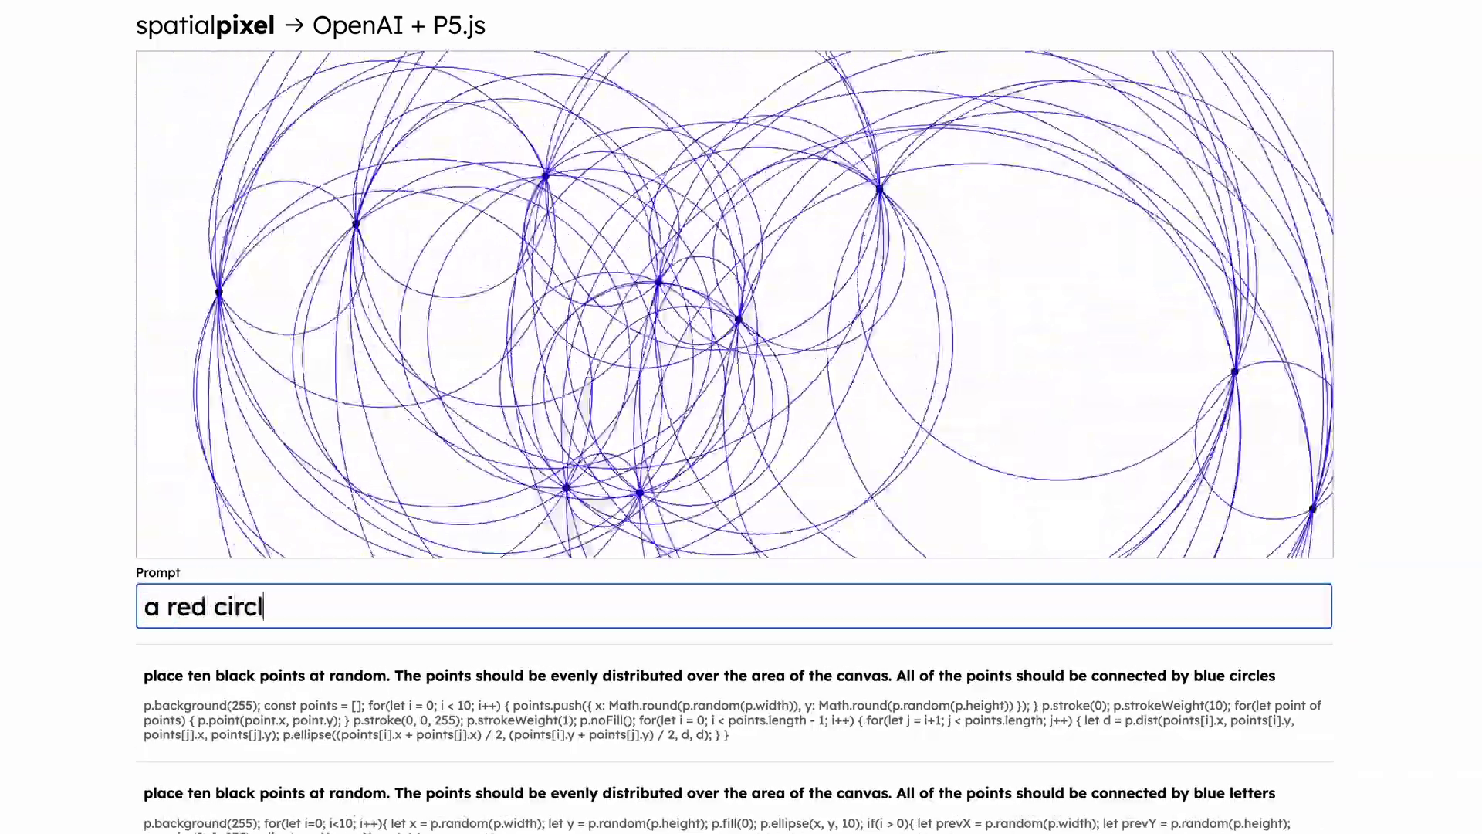
pyautogui.write('e follows the mouse on a yellow background')
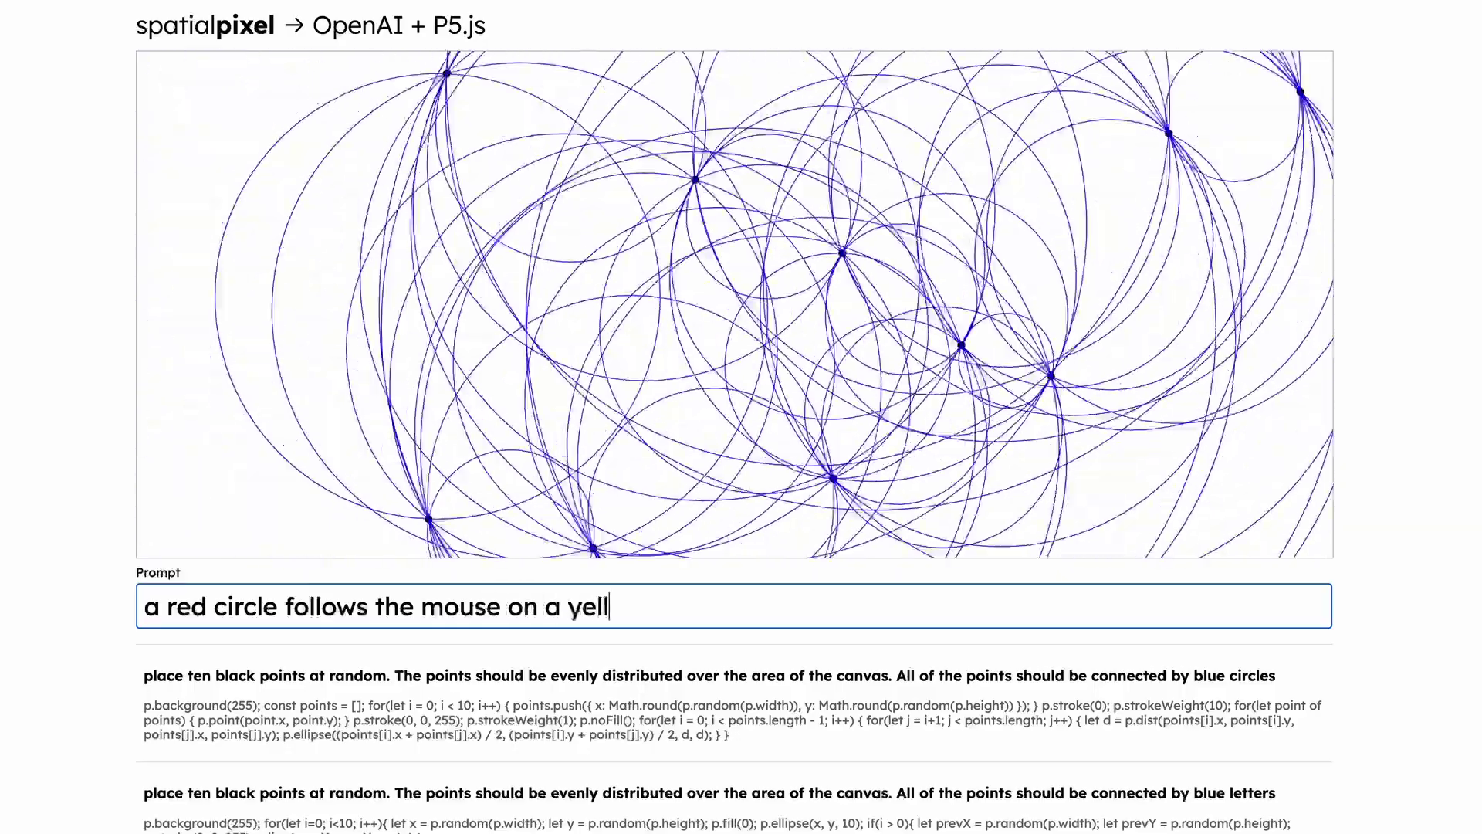